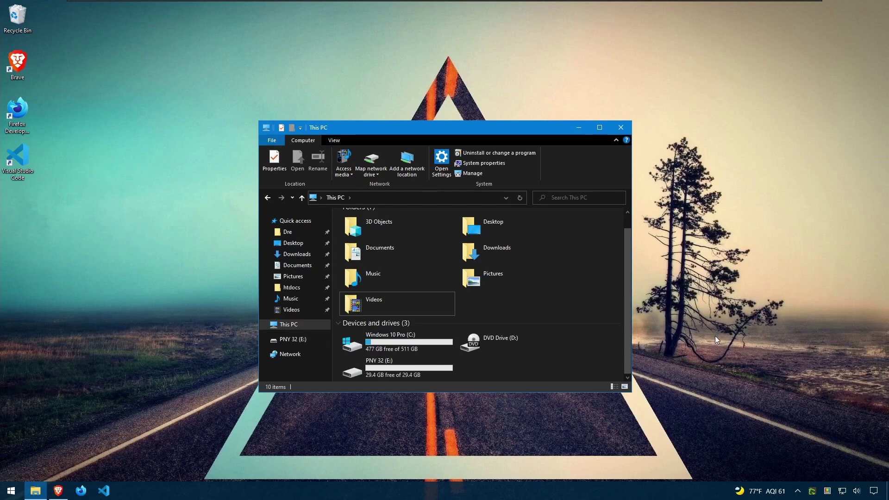
Download portable Rufus 3.15 (rufus-3.15p.exe) from rufus.ie in Brave to Downloads
click(58, 491)
scroll(515, 236, down, 3)
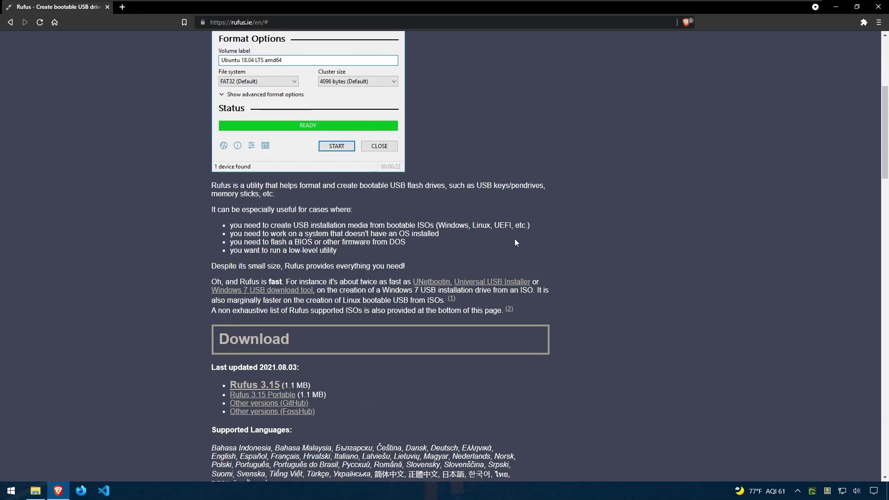
scroll(202, 249, down, 2)
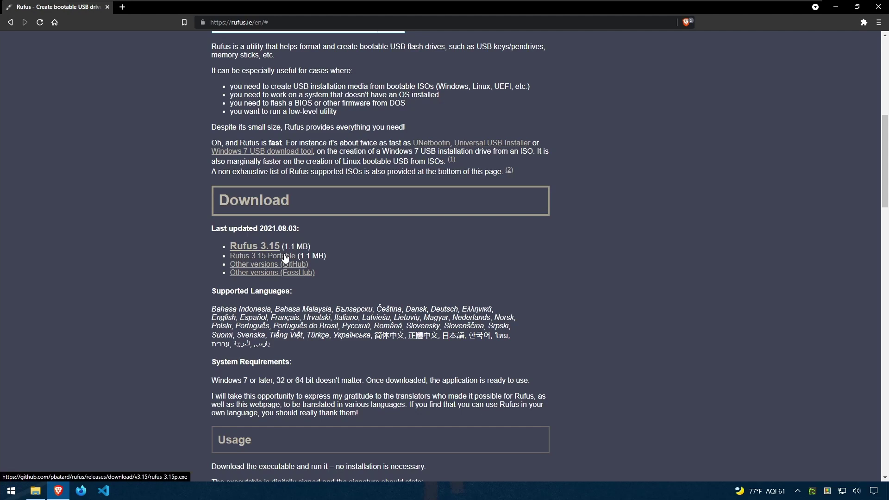
click(283, 259)
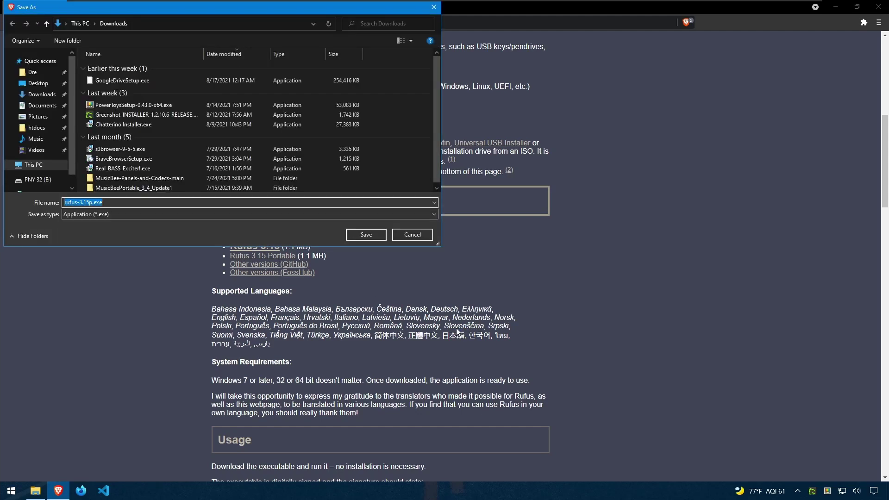
click(374, 235)
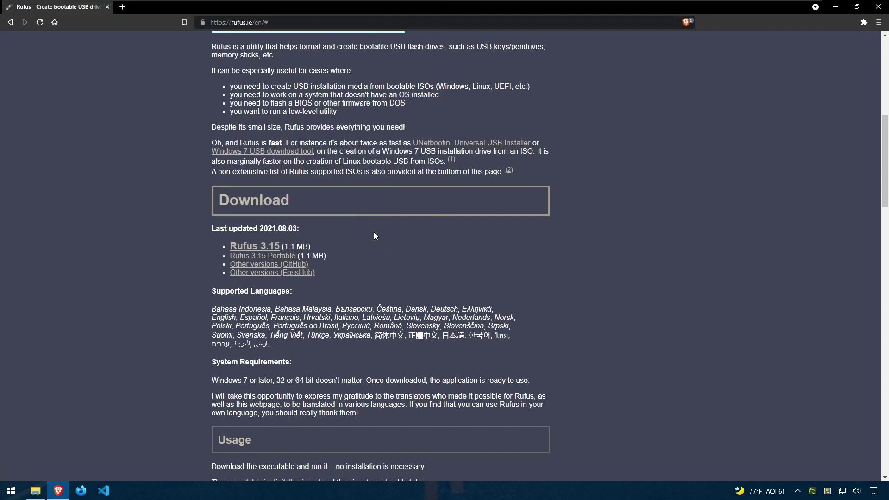
Launch rufus-3.15p.exe from Downloads, allowing admin rights and update checks, and list devices
click(835, 9)
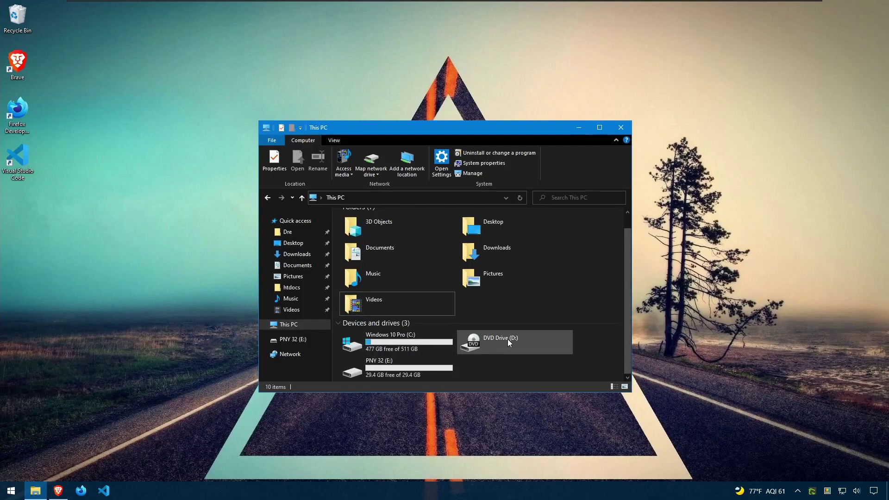
click(309, 256)
double_click(493, 333)
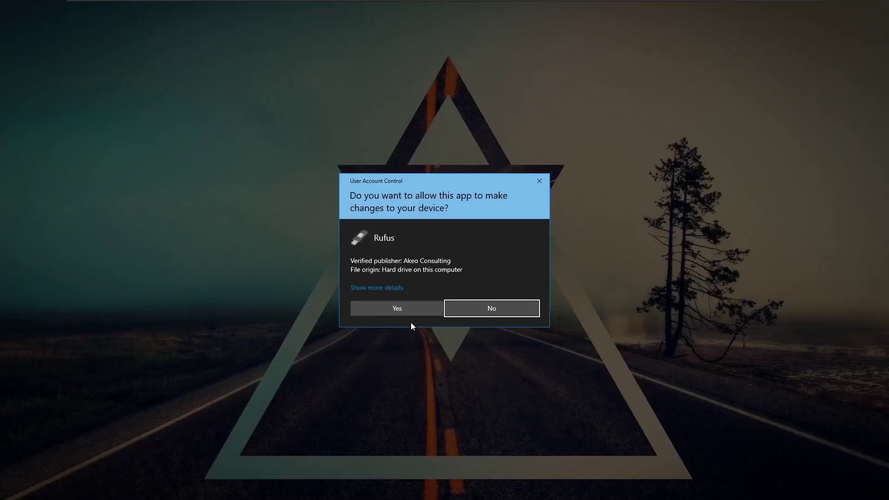
click(400, 311)
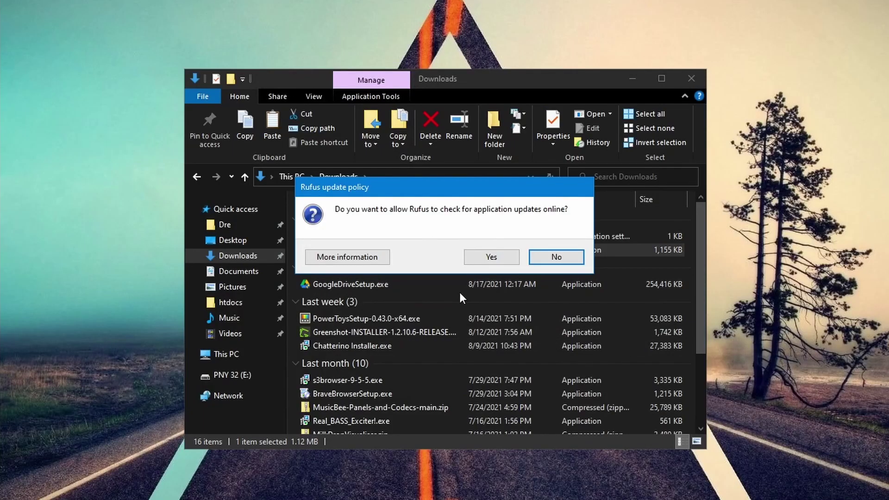
click(489, 257)
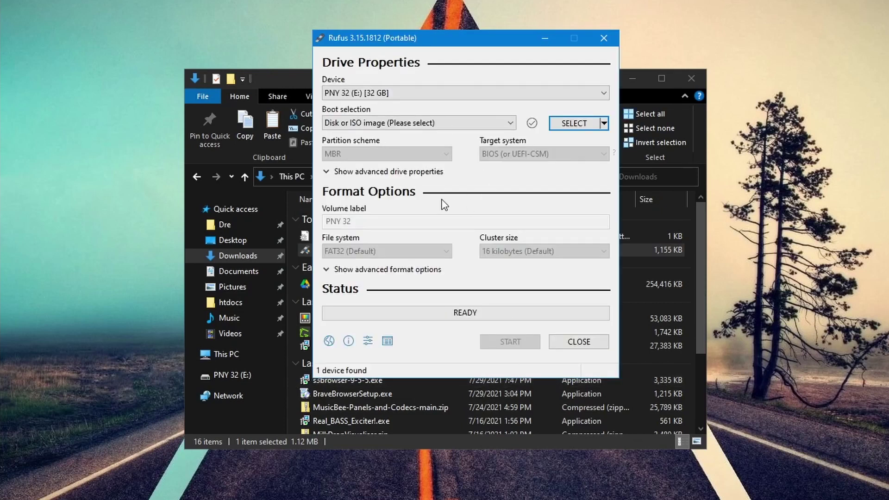
click(338, 102)
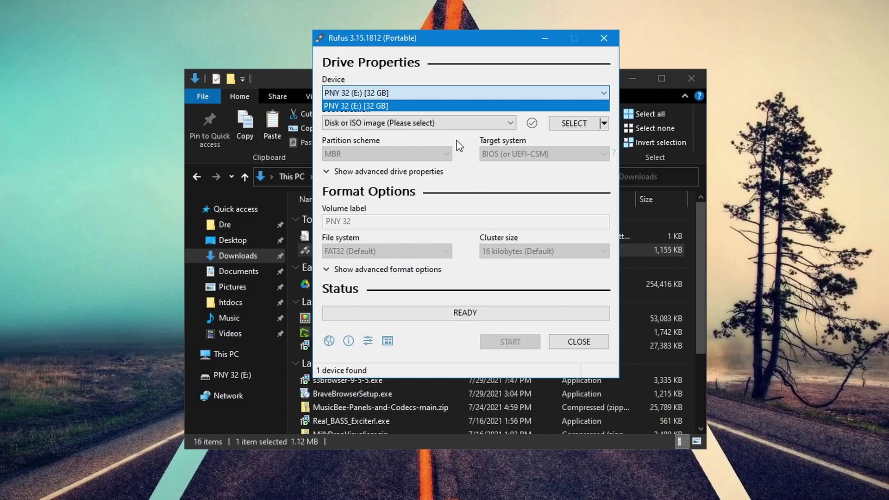
Keep PNY 32 (E:) as the device and load debian-11.0.0-amd64-netinst.iso
click(554, 141)
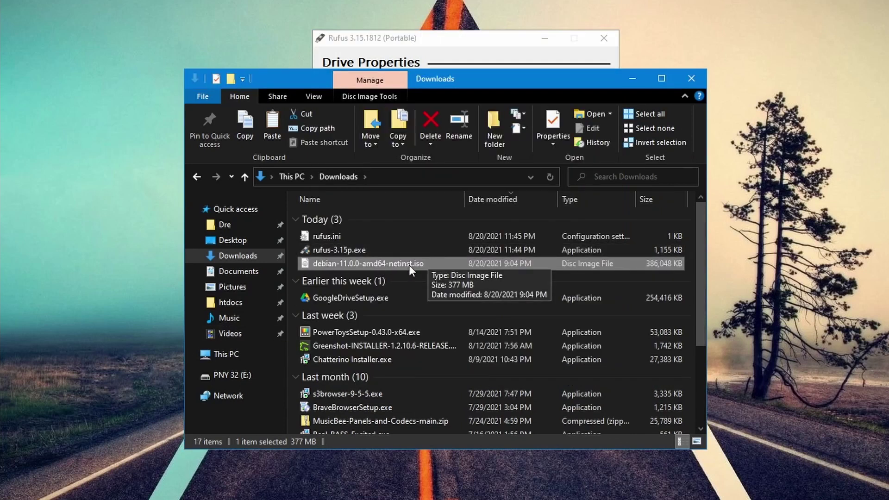
key(alt+Tab)
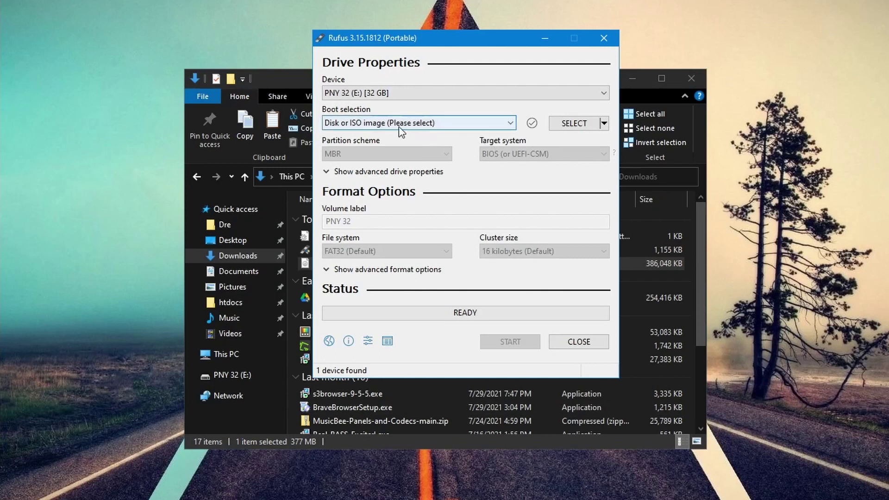
click(575, 124)
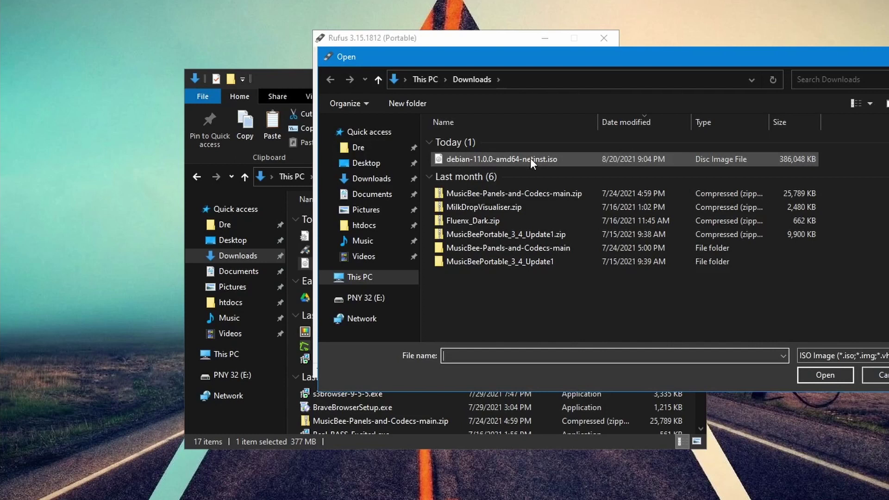
double_click(527, 158)
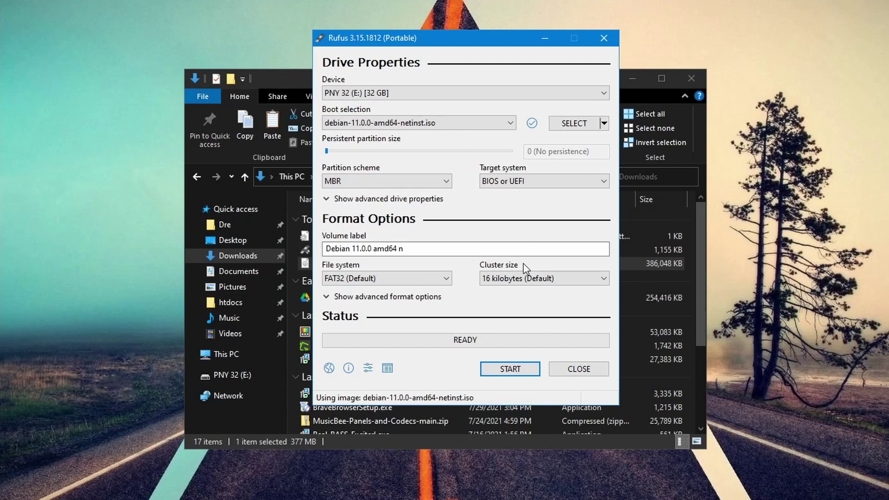
Keep MBR as the partition scheme and BIOS or UEFI as the target system
click(338, 180)
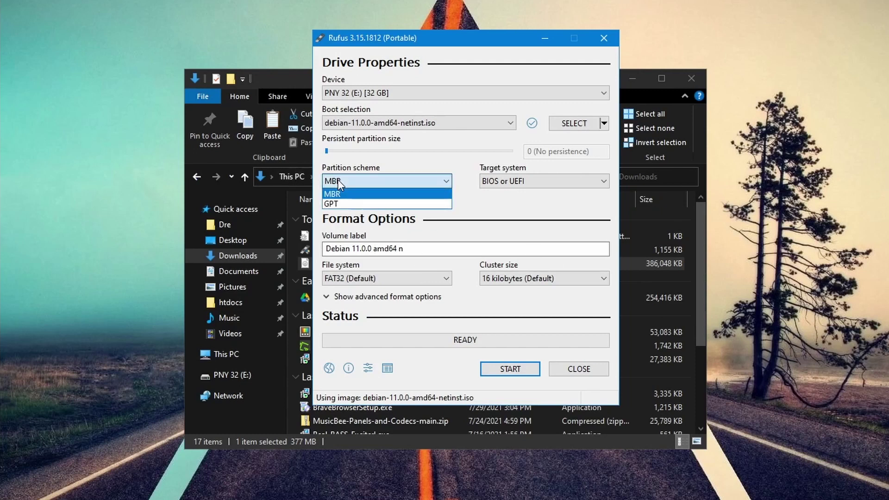
click(504, 183)
click(548, 179)
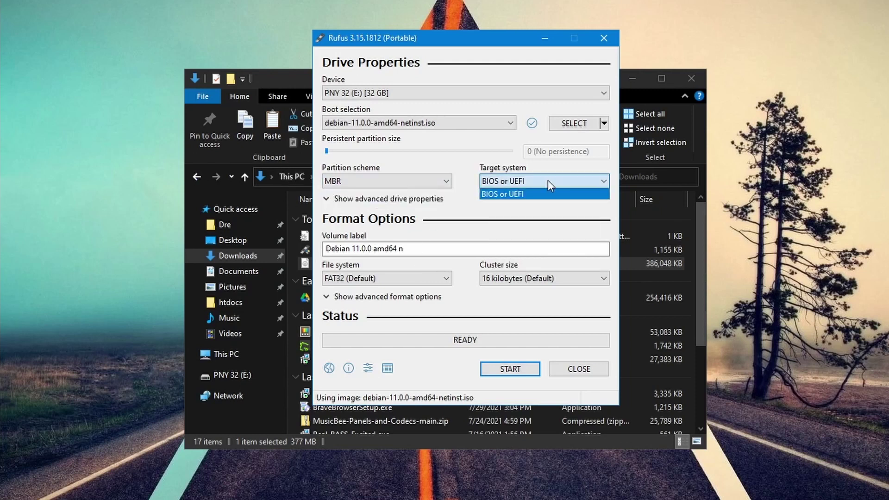
click(374, 250)
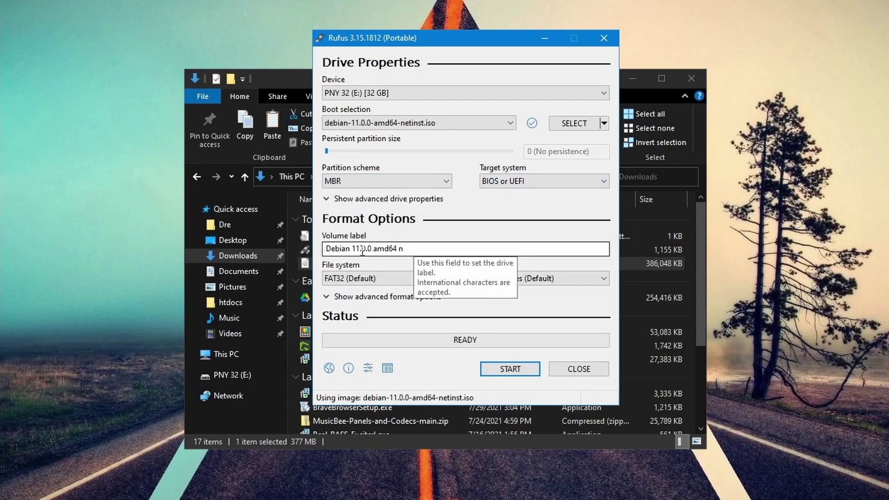
Trim the volume label to 'Debian 11' and keep FAT32 as the file system
drag(363, 250, 532, 248)
key(BackSpace)
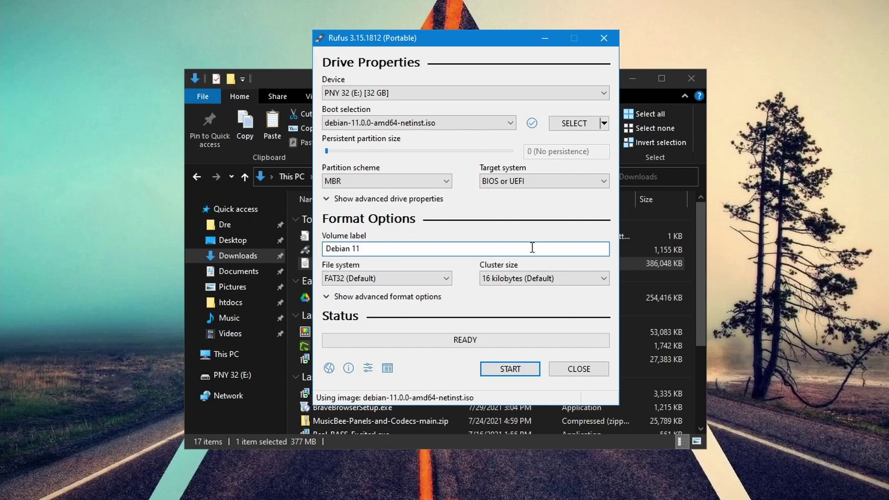
click(412, 281)
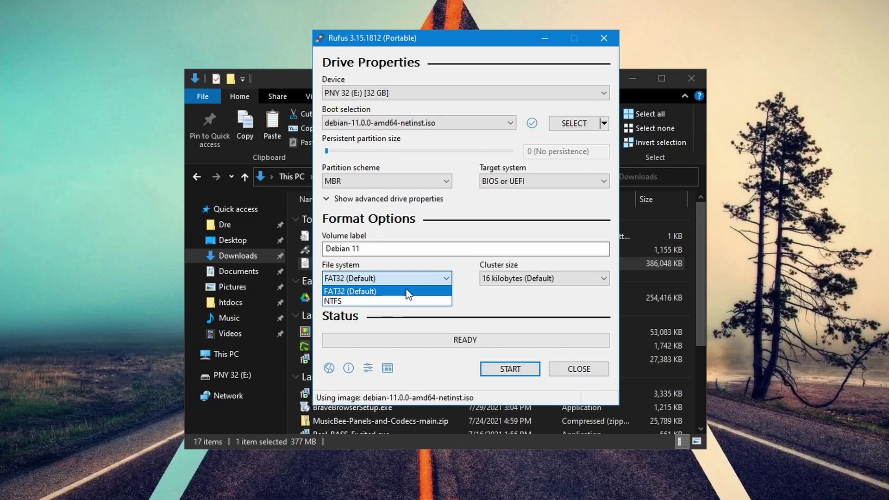
click(408, 293)
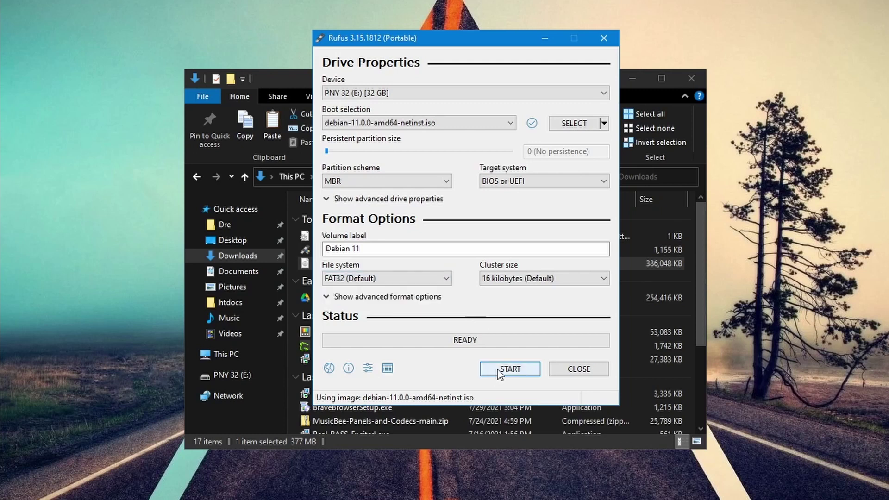
Start writing the Debian image in ISO Image mode, accepting the data-destruction warning
click(511, 369)
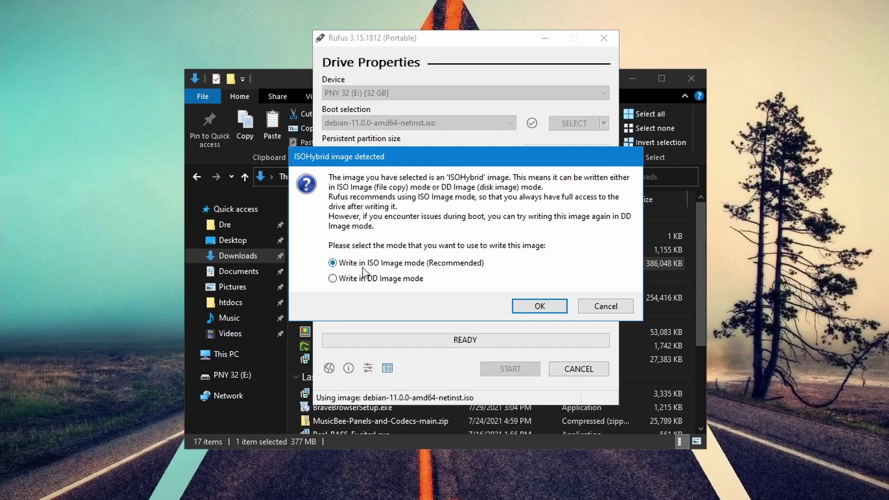
click(524, 307)
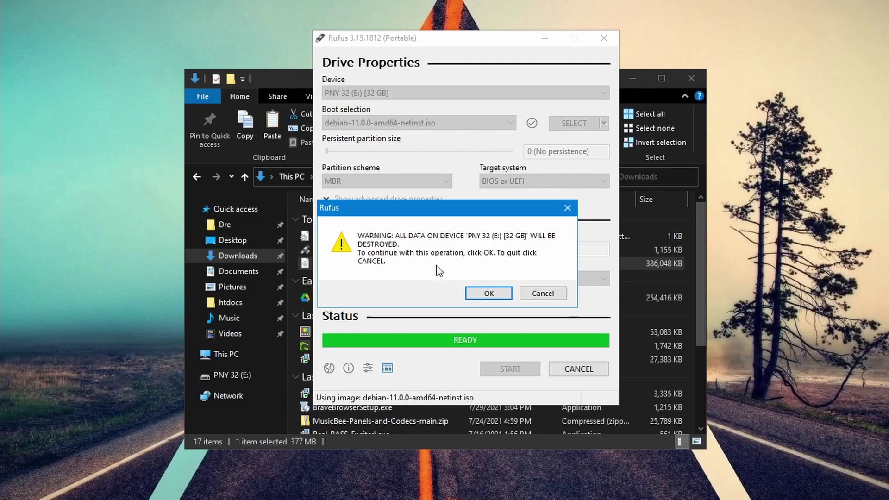
click(480, 296)
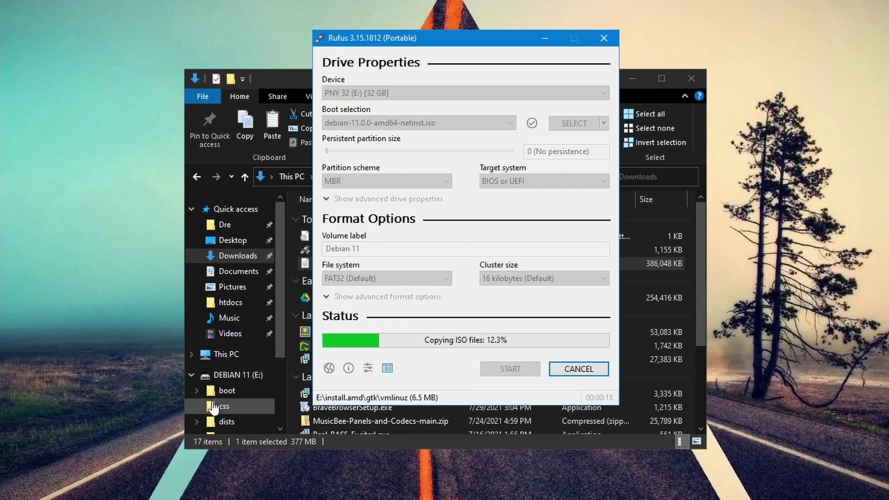
scroll(219, 393, down, 1)
scroll(218, 403, down, 1)
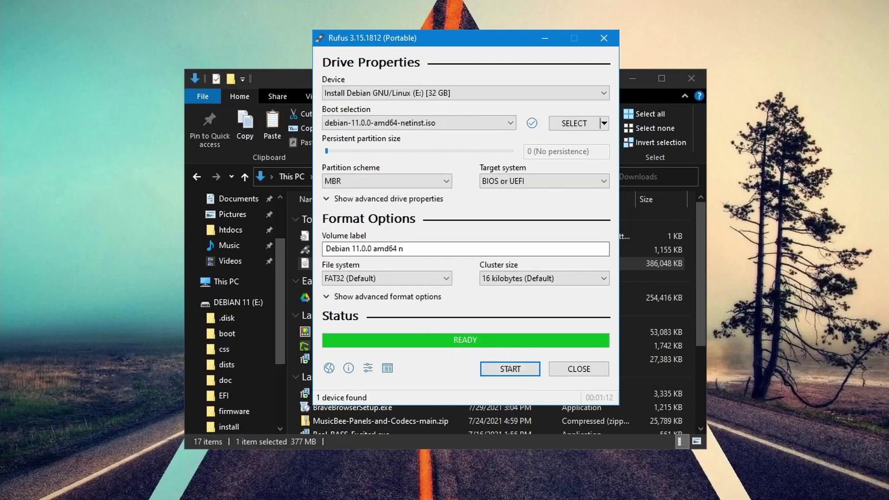
After the write finishes, bring forward File Explorer showing the DEBIAN 11 (E:) files
click(236, 306)
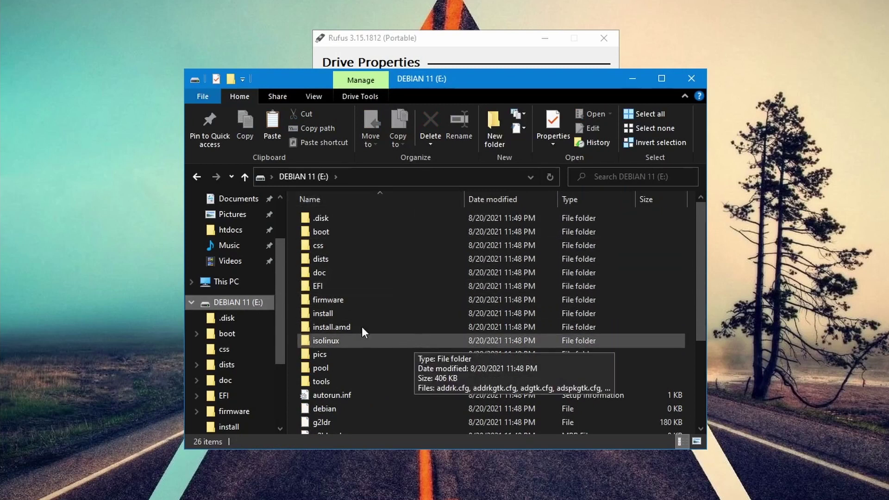
Show This PC, listing DEBIAN 11 (E:) with 29.0 GB free of 29.4 GB
click(221, 283)
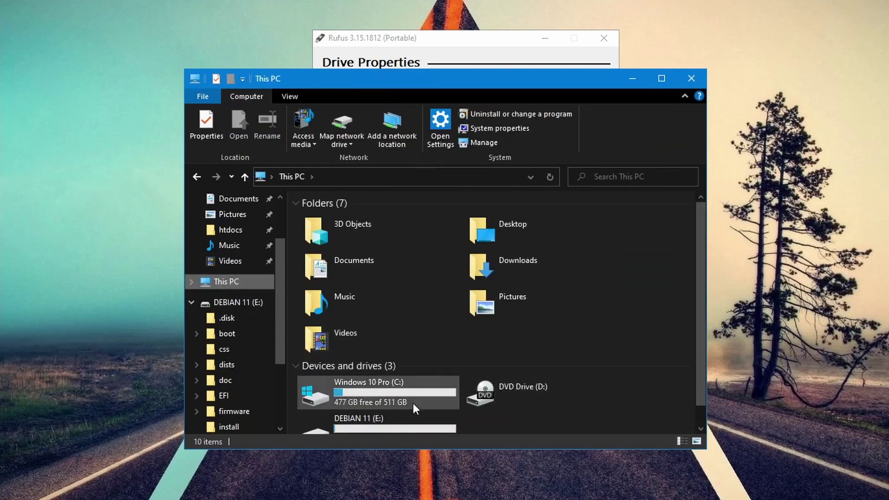
scroll(413, 404, down, 1)
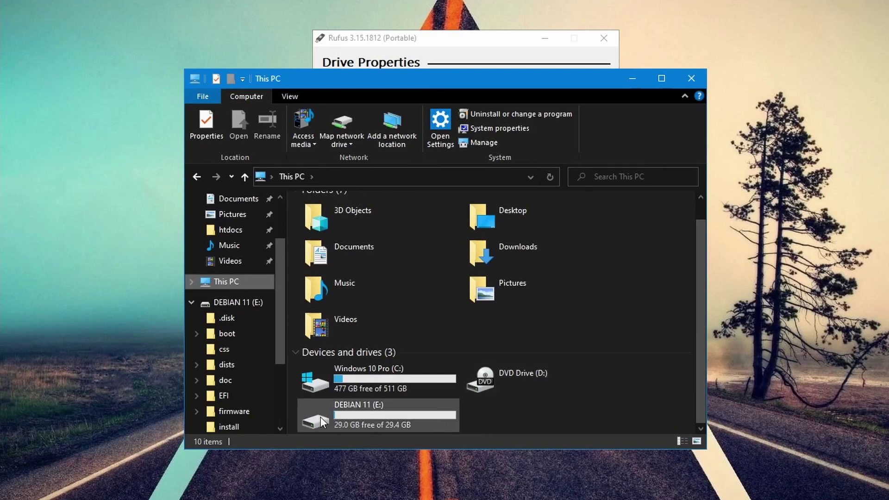